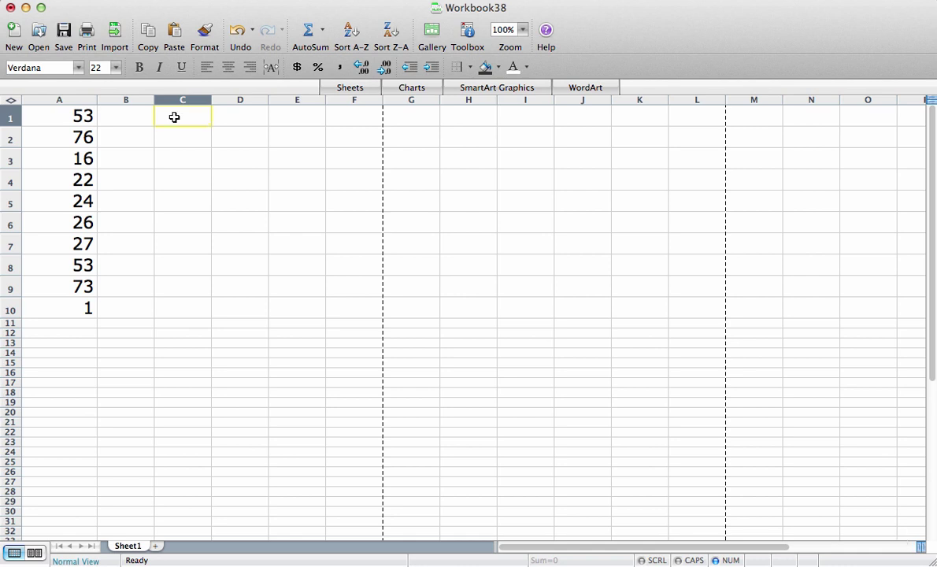
Step: Enter the label 'Mean (years)' in C1 and =average(A1:A10) in C2, giving 37.1
text(Mea)
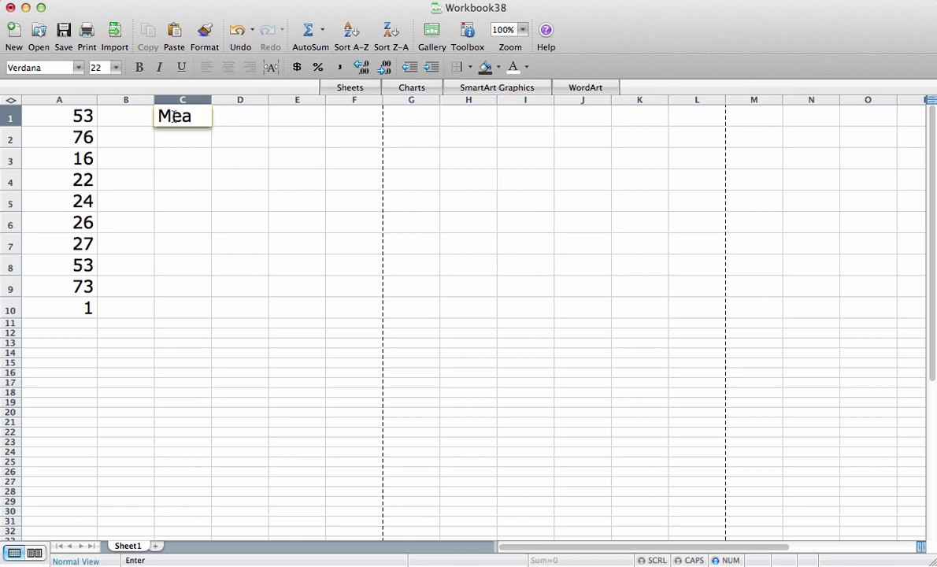
text(n ()
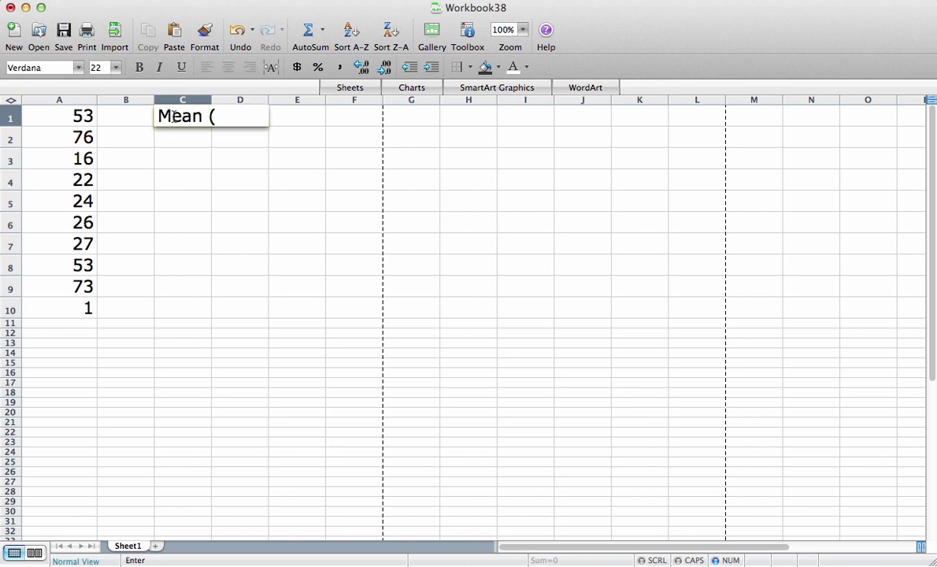
text(years))
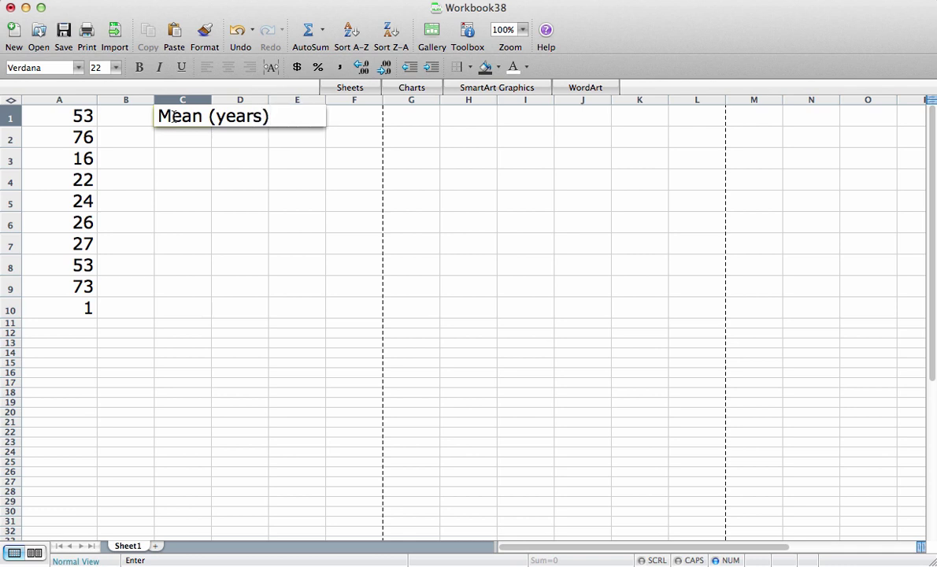
key(Return)
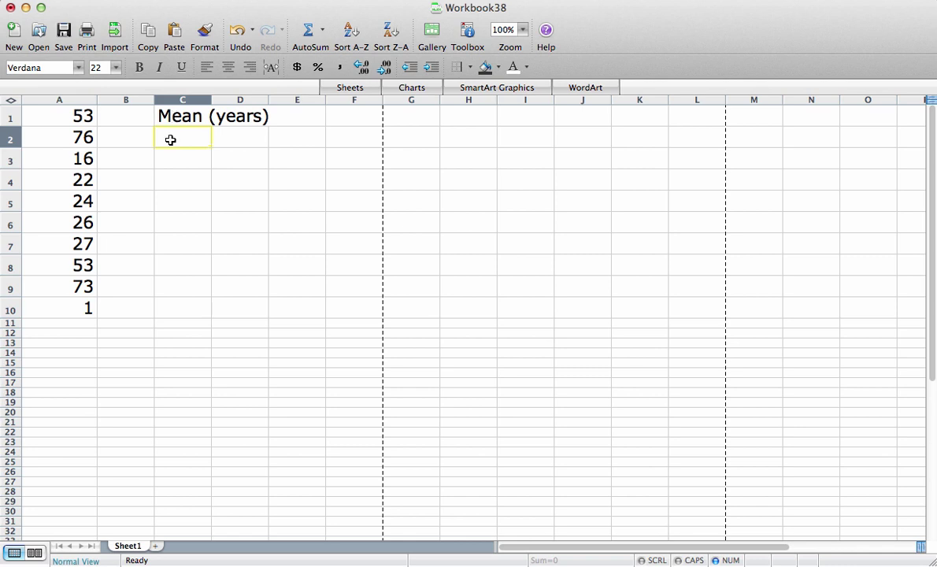
text(=)
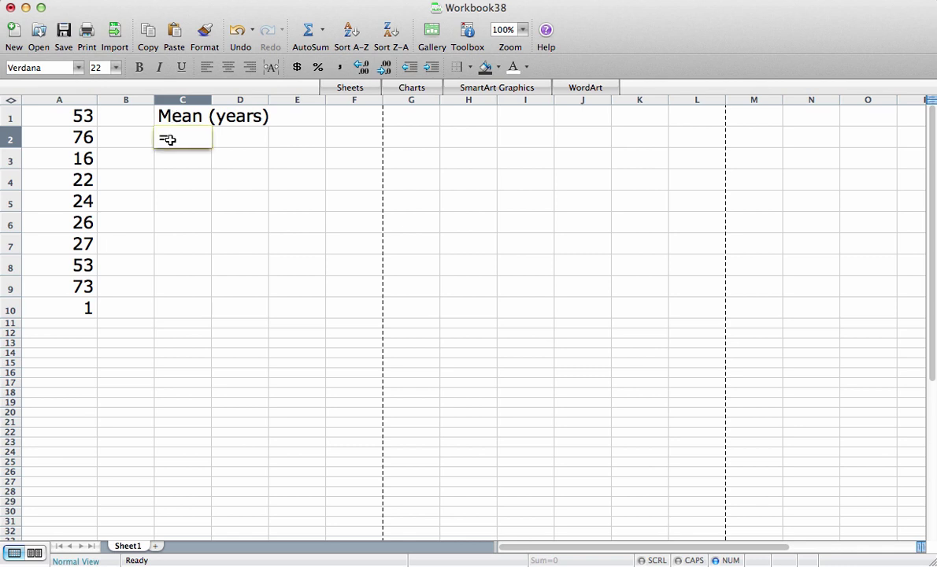
text(average()
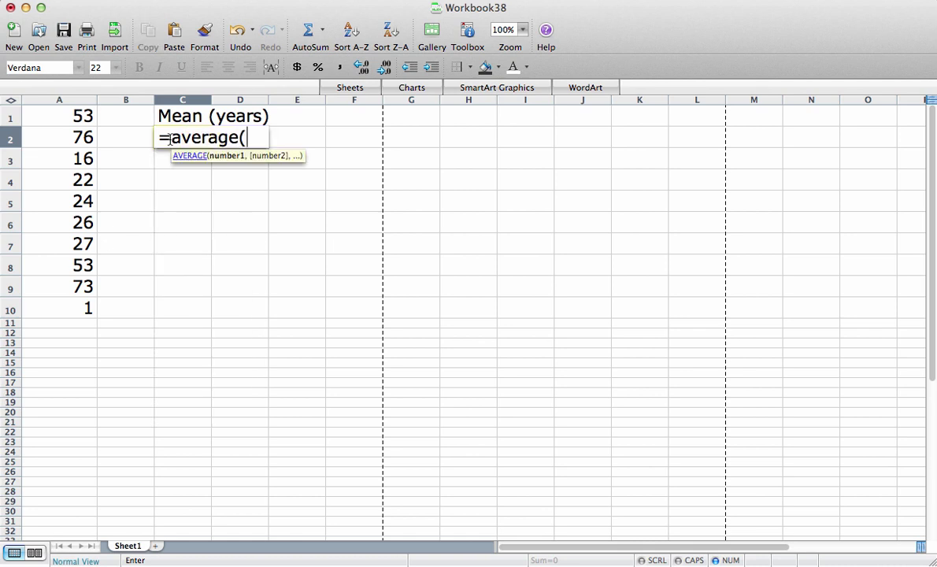
drag(76, 115, 68, 302)
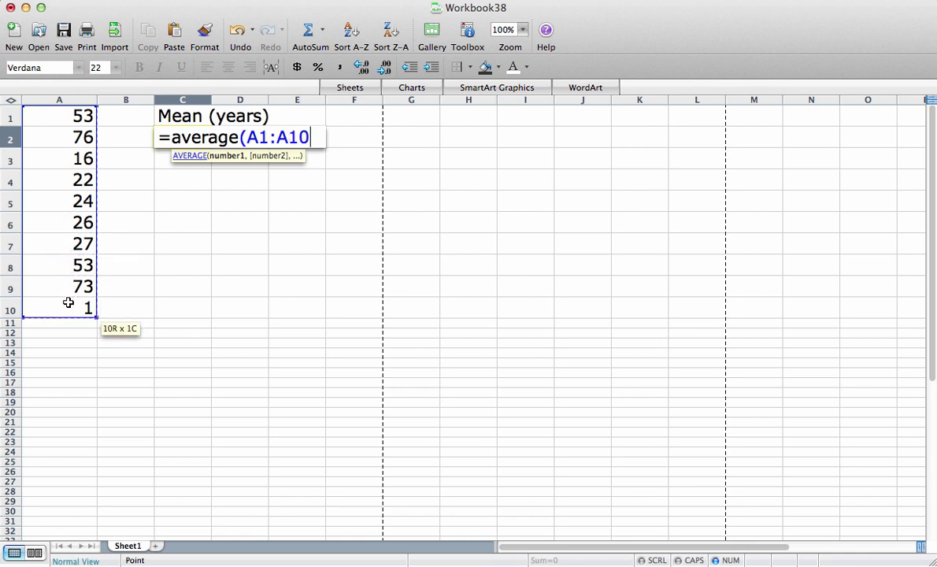
text())
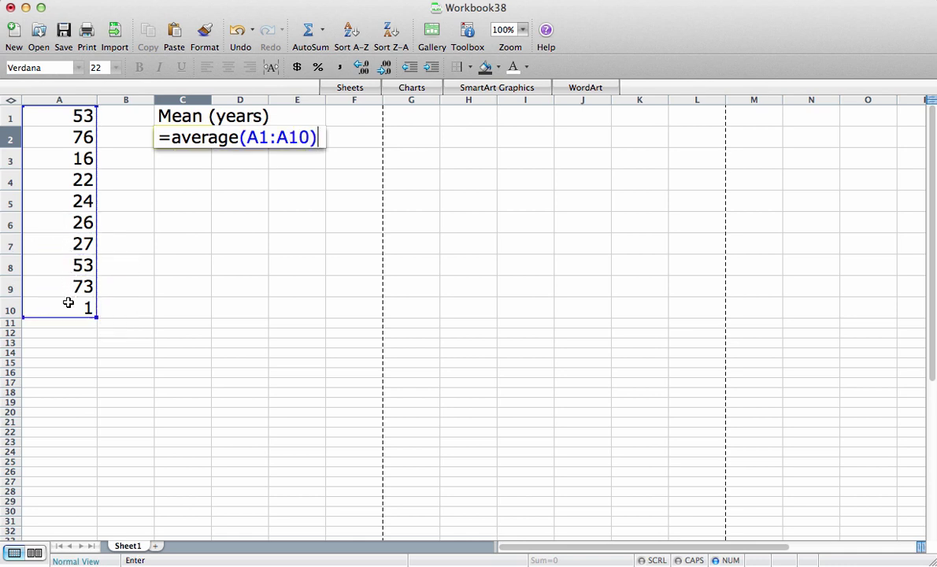
key(Return)
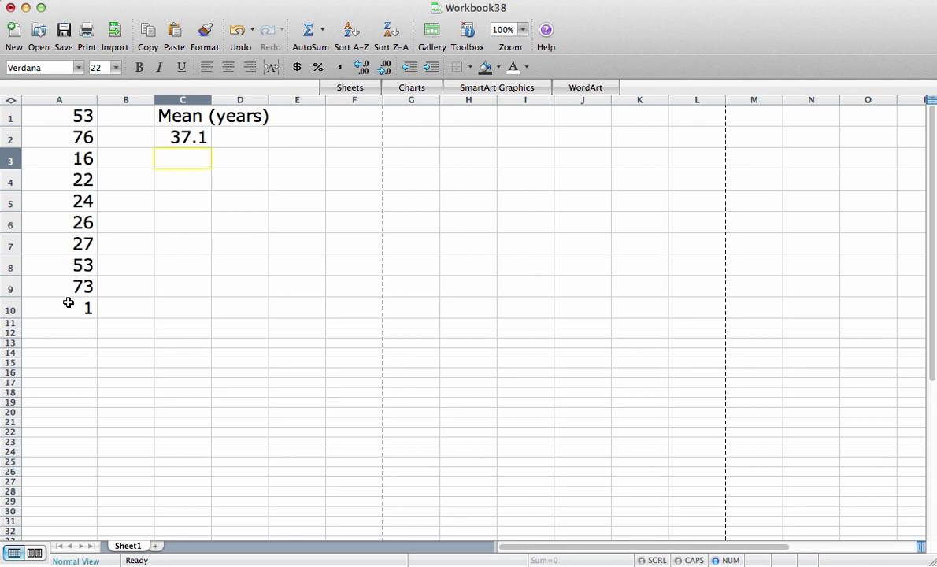
Step: Put 'Median (years)' in E1 and =median(A1:A10) in E2, returning 26.5
click(291, 119)
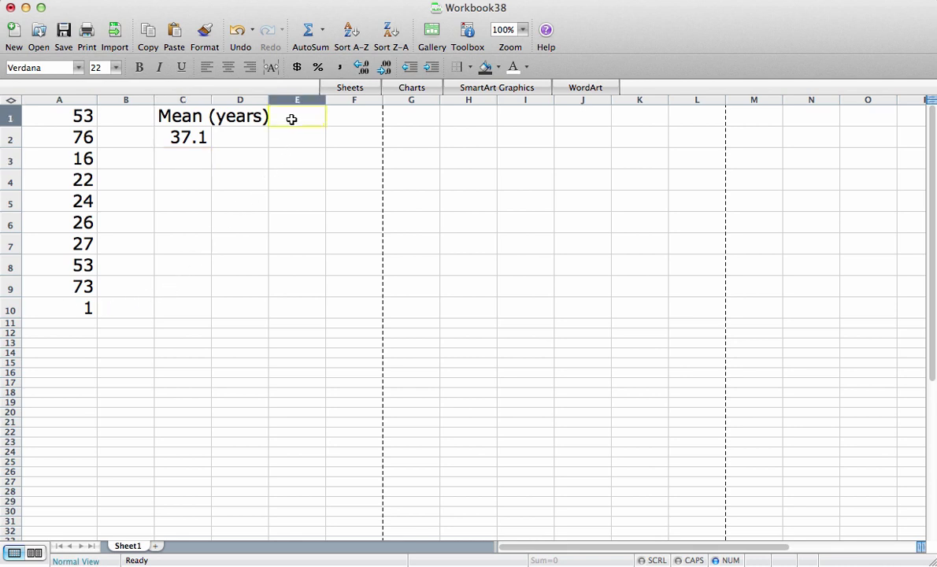
text(Median)
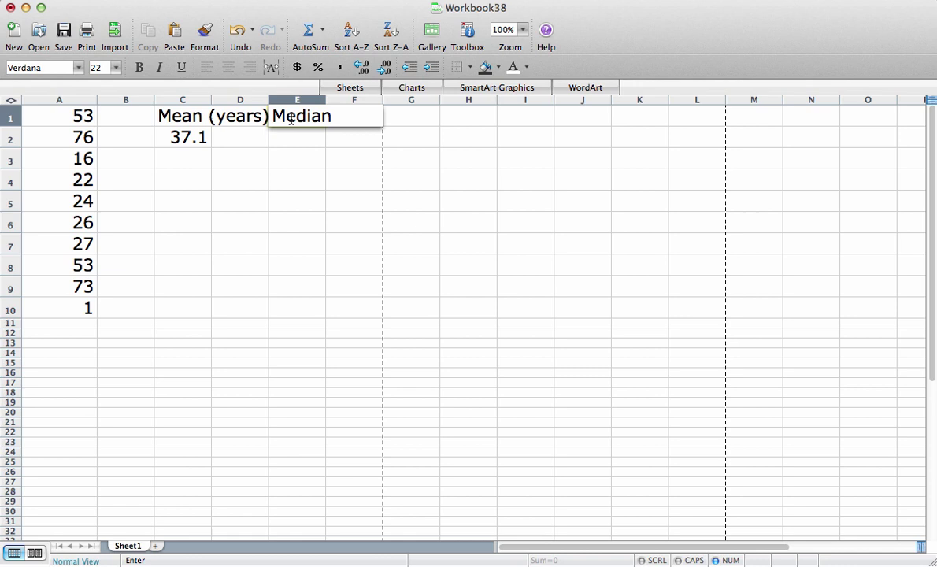
text( (year)
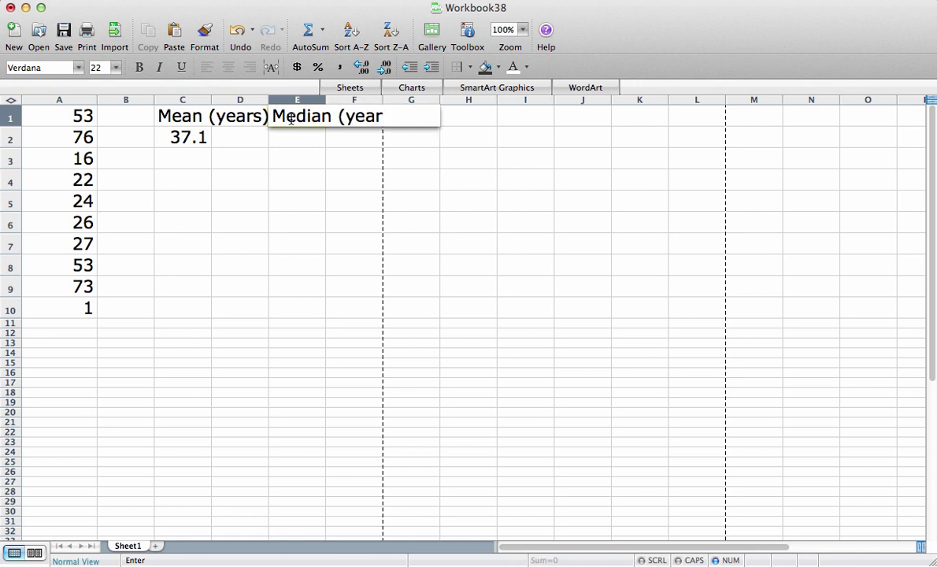
text(s))
key(Return)
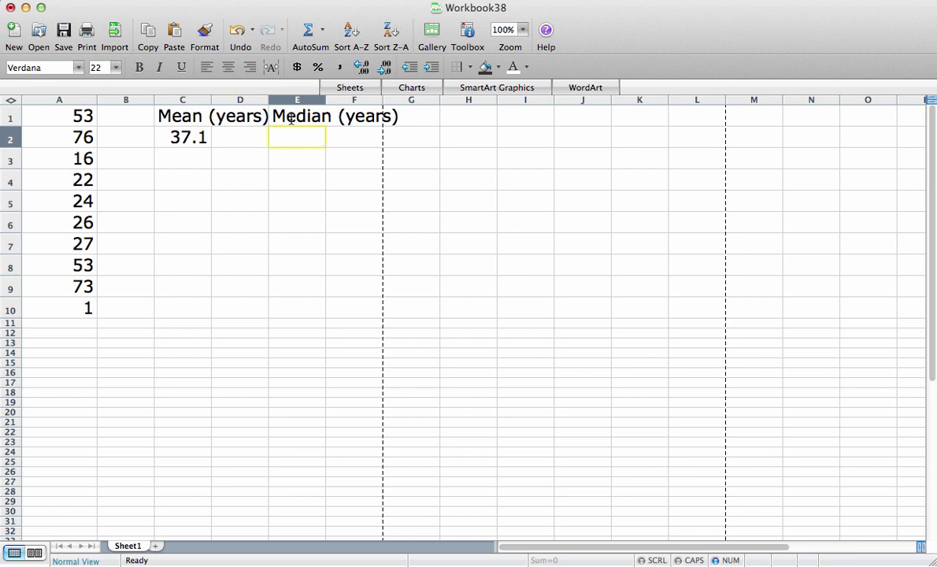
text(=m)
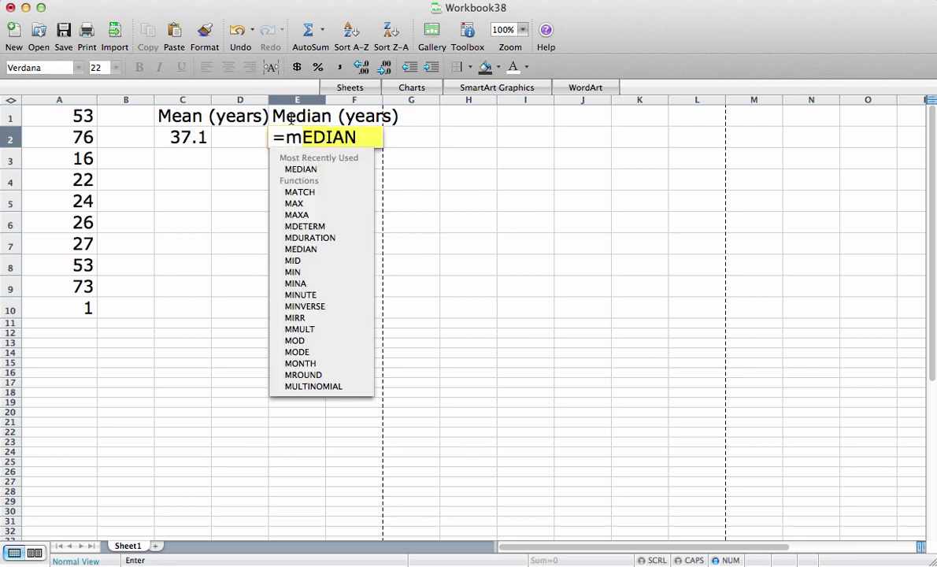
text(edian()
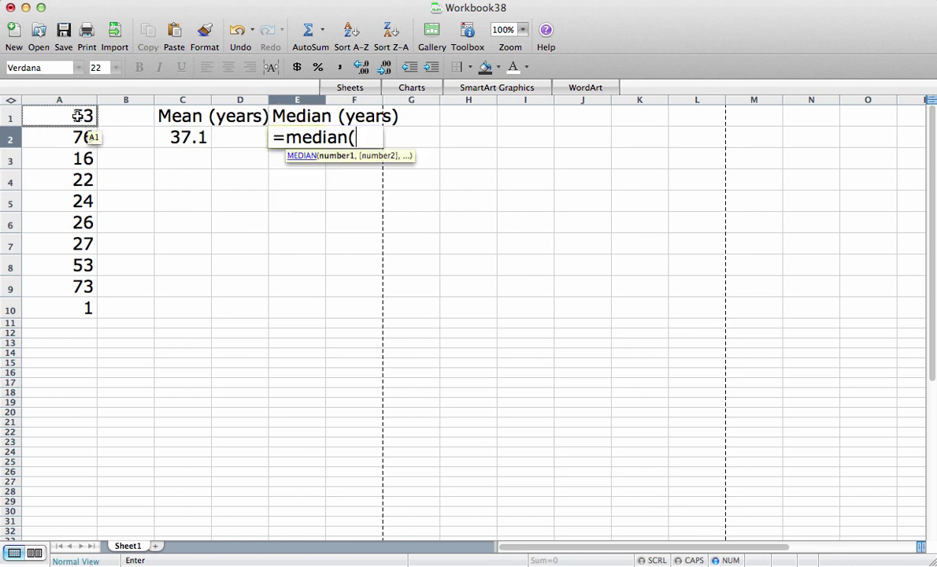
drag(77, 116, 69, 312)
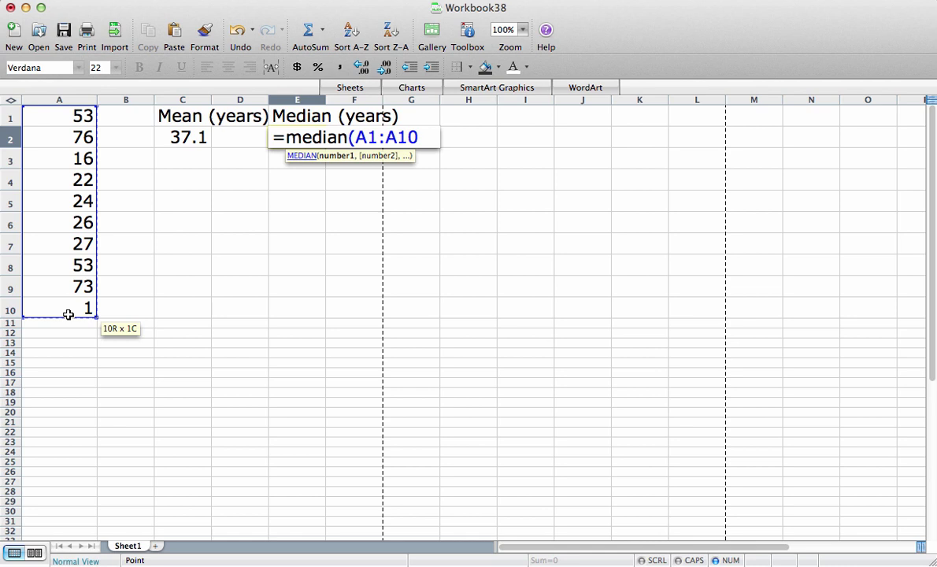
text())
key(Return)
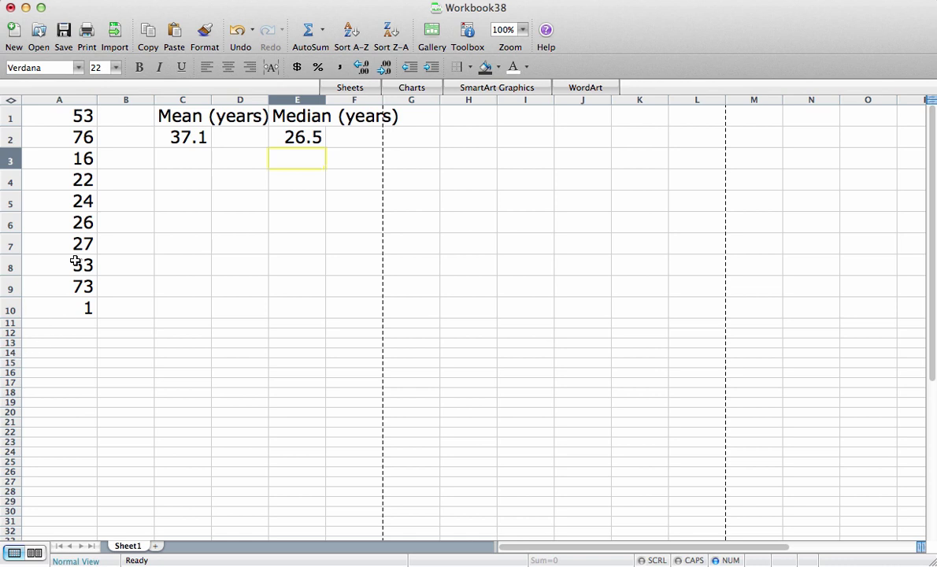
Step: Label C4 'Variance (years^2)' and enter =var(A1:A10) in C5, showing 631
click(167, 182)
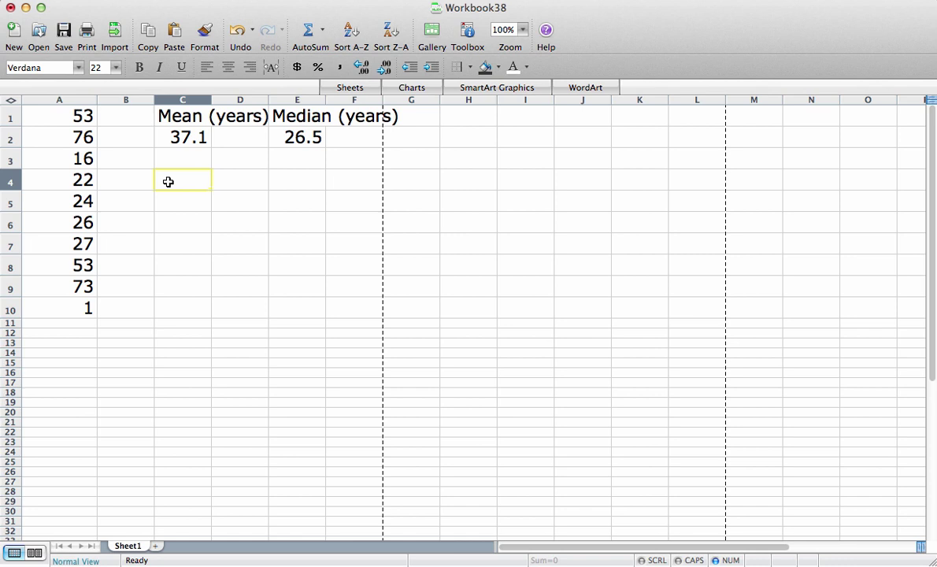
text(Variance (y)
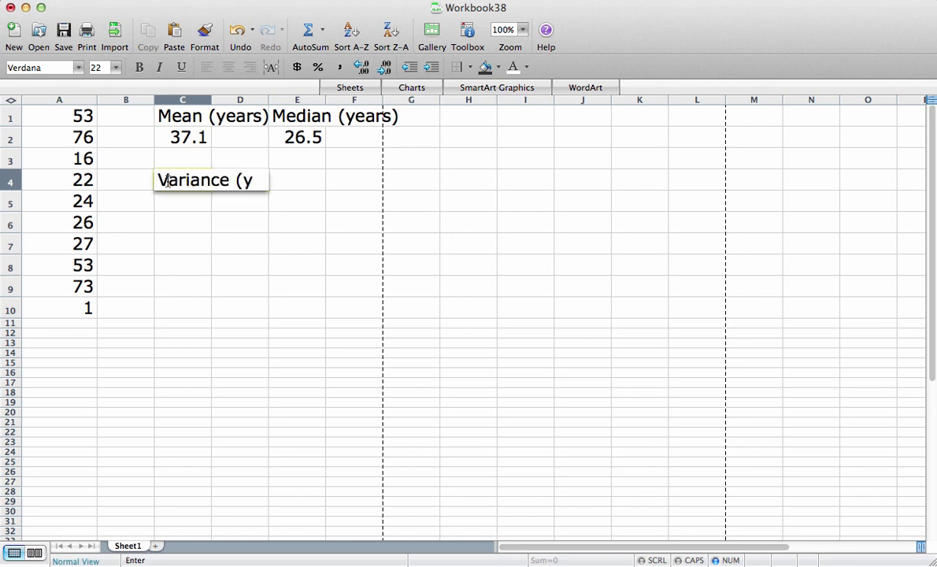
text(ears^2))
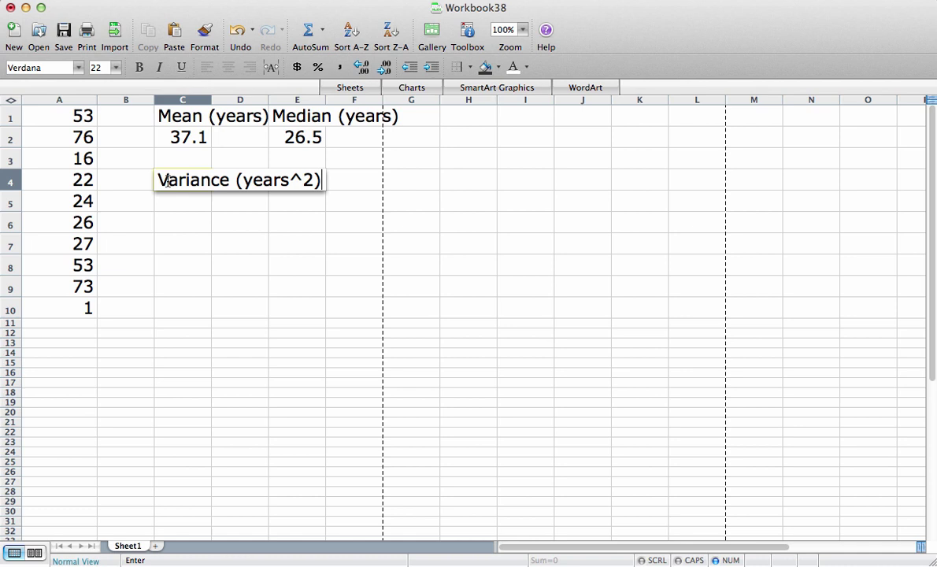
key(Return)
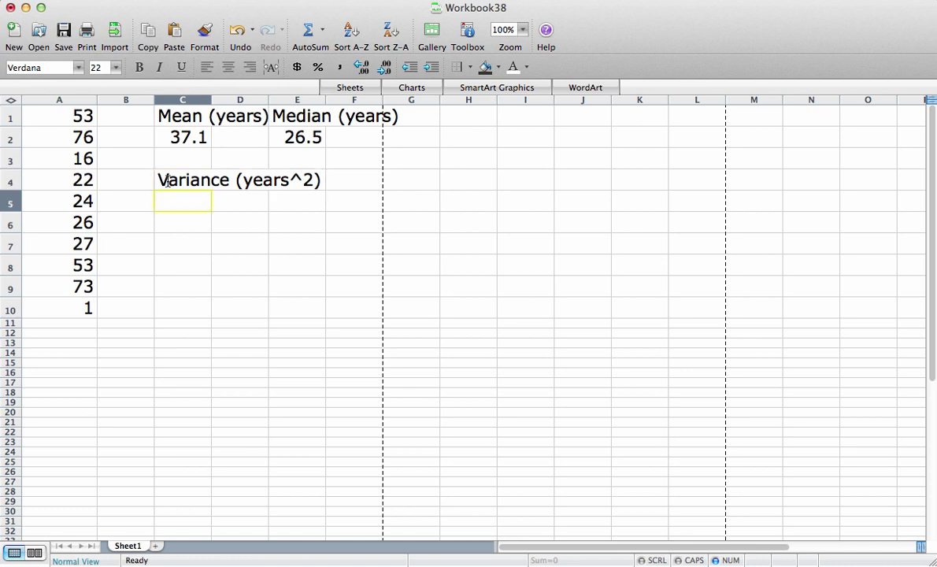
text(=var)
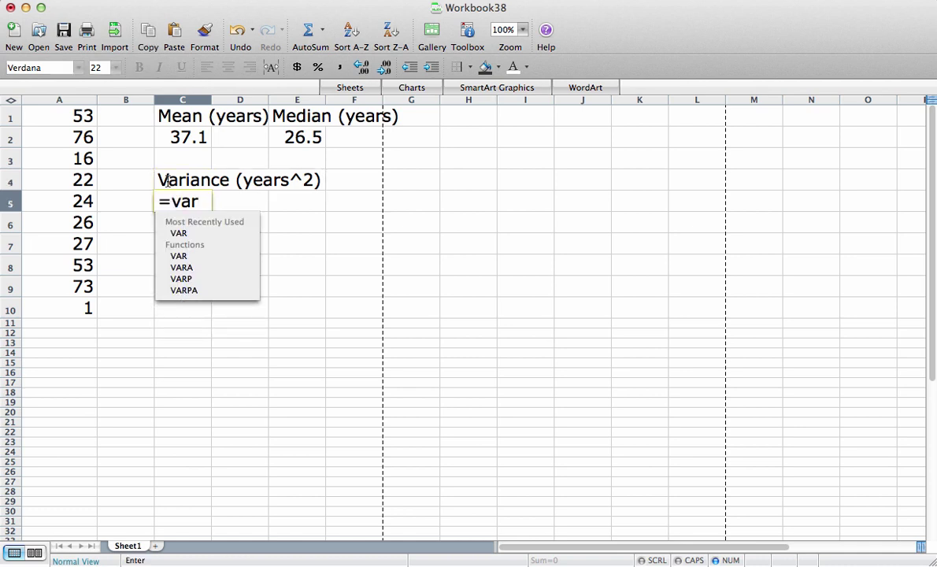
text(()
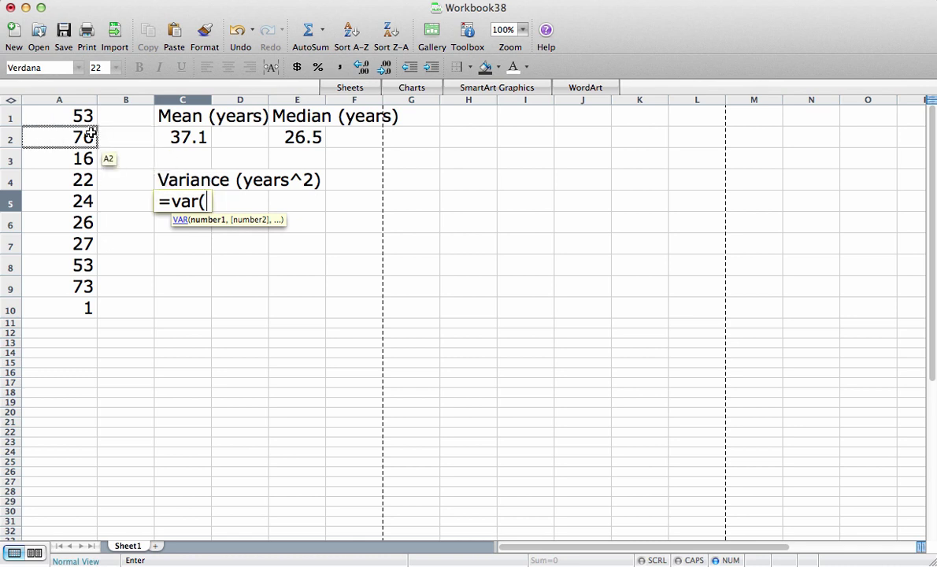
drag(79, 117, 76, 306)
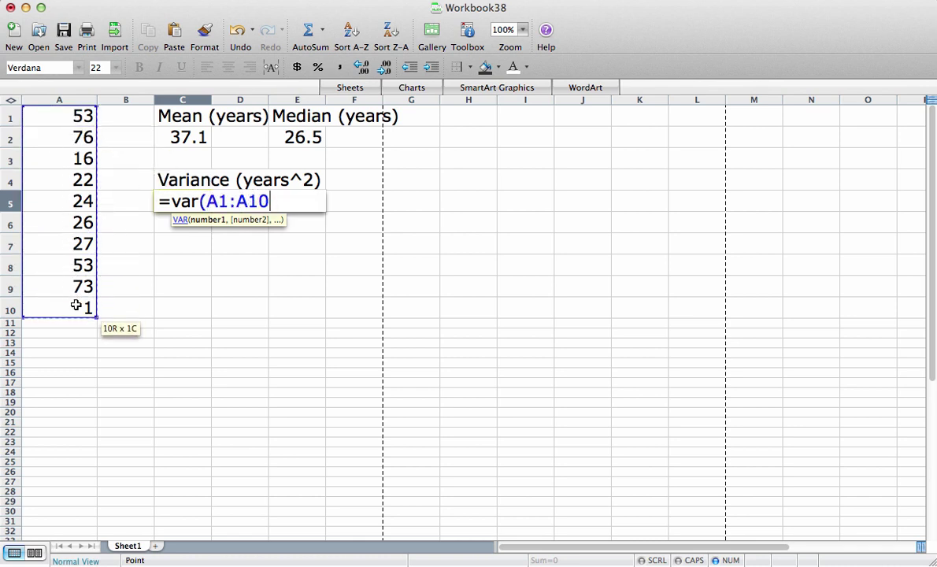
text())
key(Return)
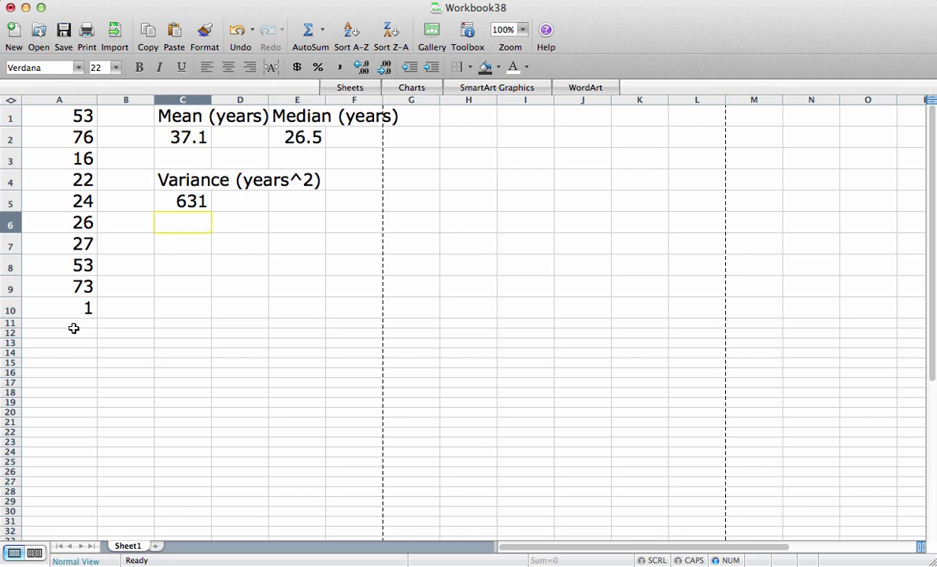
Step: Label C7 'Standard Deviation (years)' and enter =stdev(A1:A10) in C8, giving 25.1
click(173, 247)
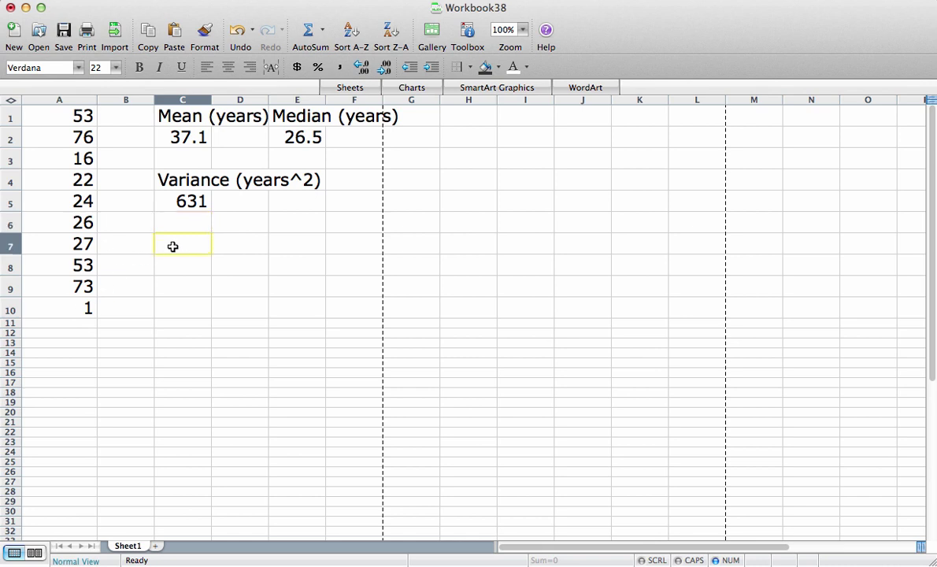
text(Standard Deviation (year)
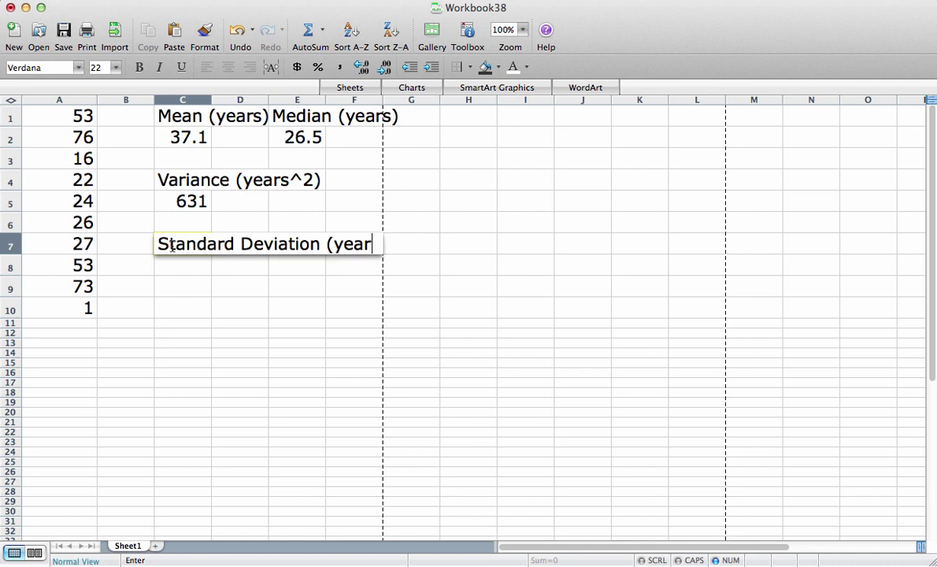
text(s))
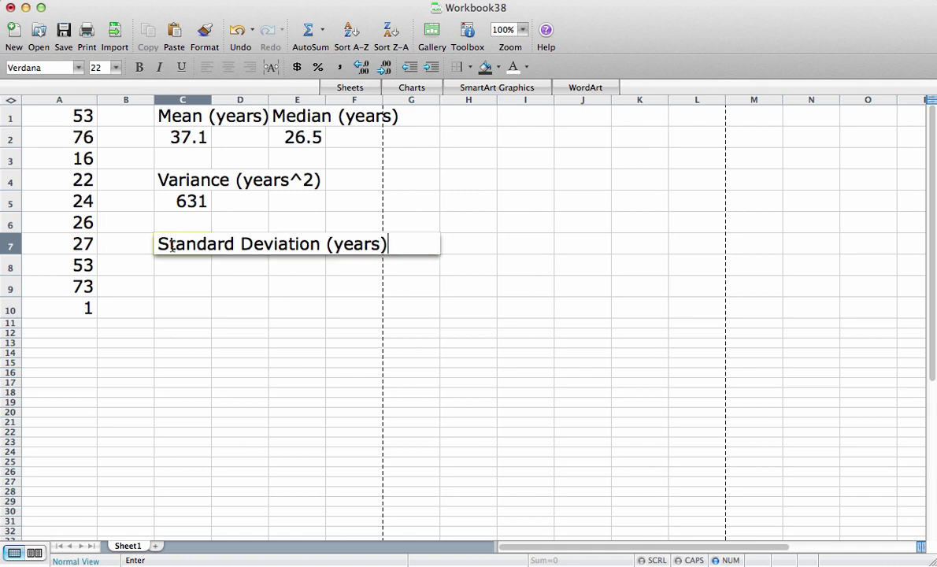
key(Return)
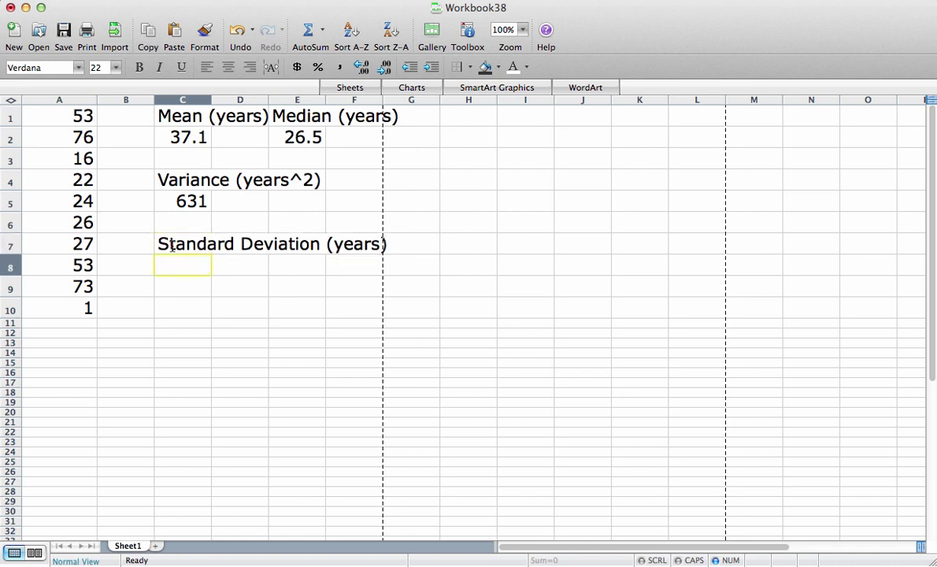
text(=)
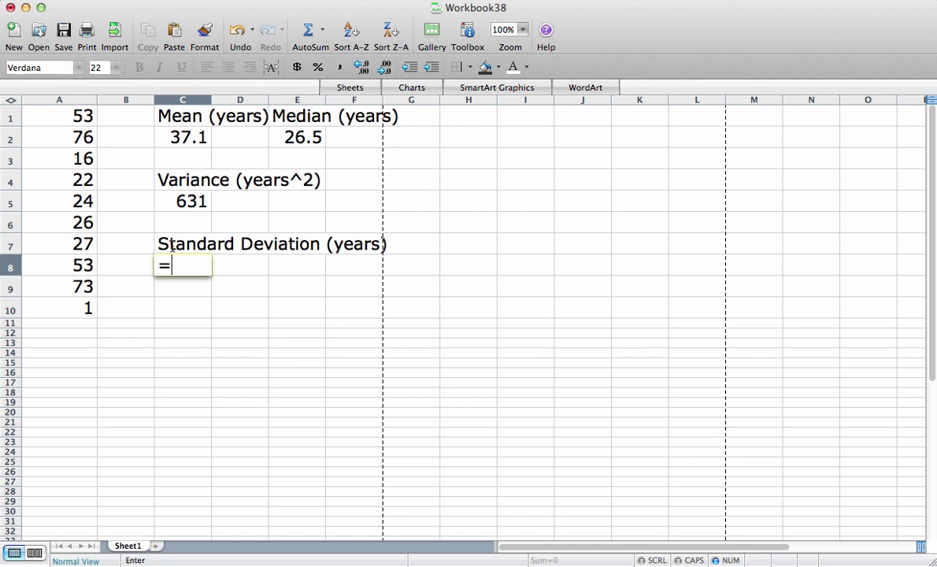
text(stdev)
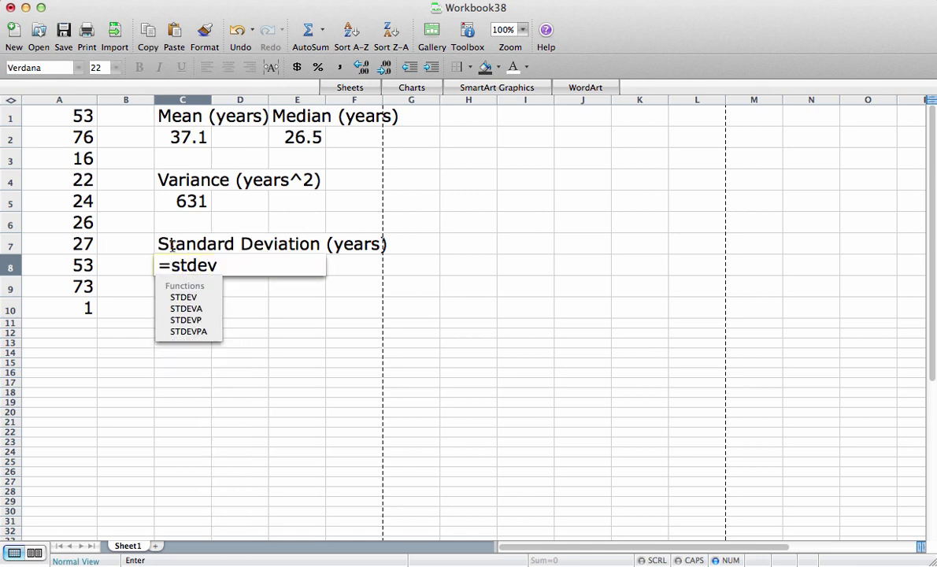
click(171, 245)
text(()
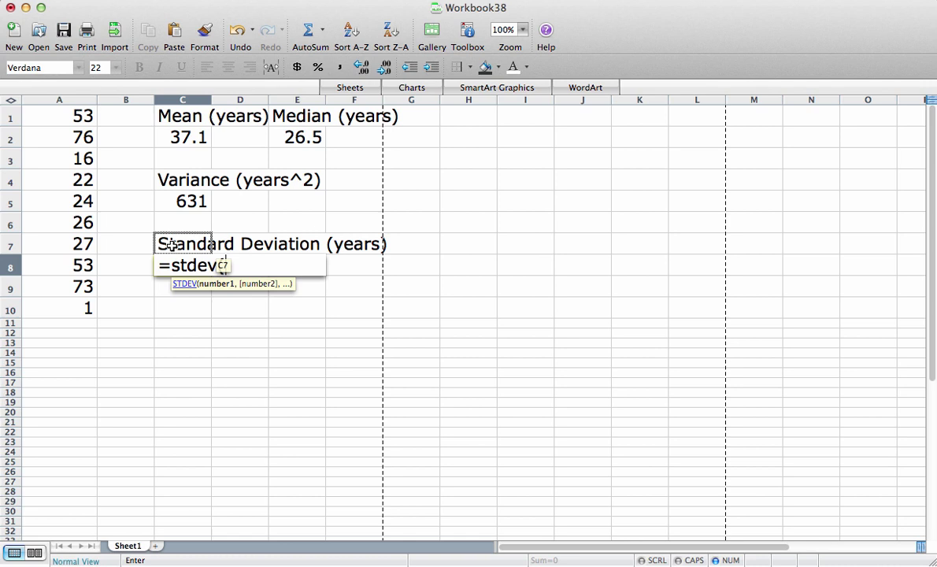
drag(77, 121, 76, 305)
text())
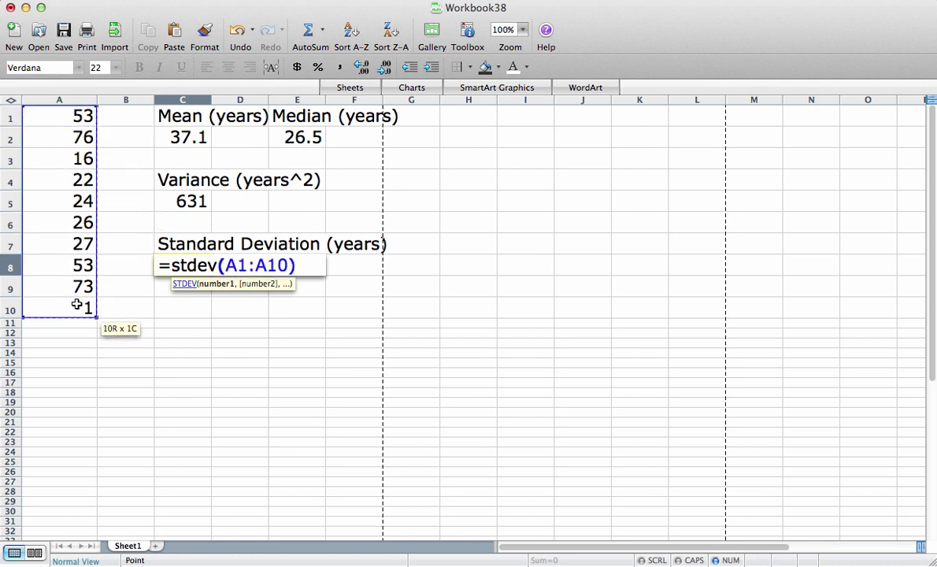
key(Return)
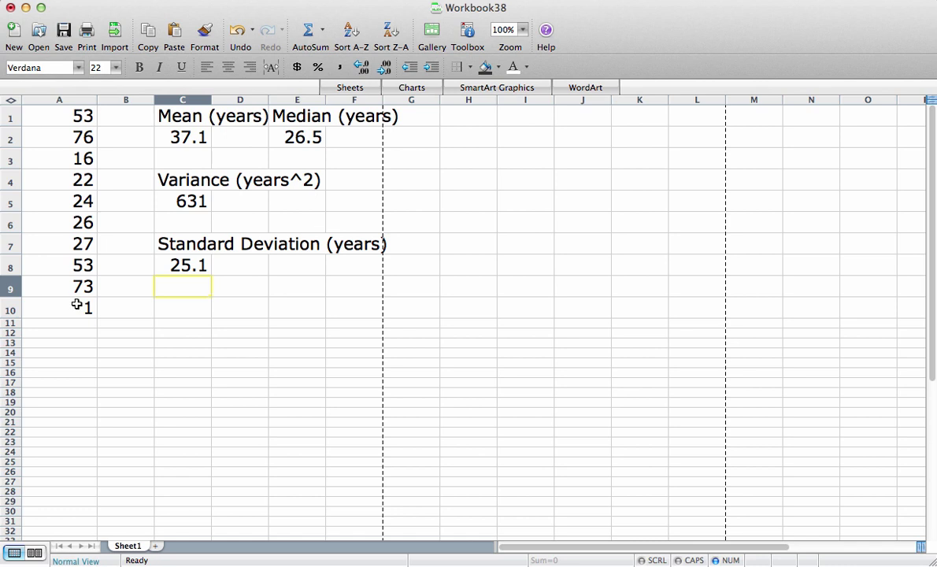
Step: Enter =C8^2 in C10 to square the standard deviation, matching the variance 631
click(170, 305)
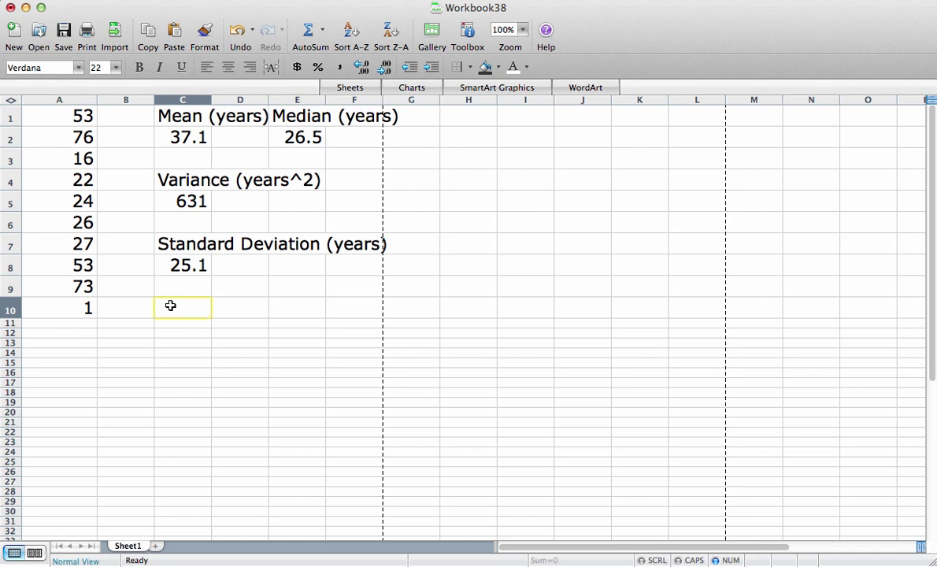
text(=)
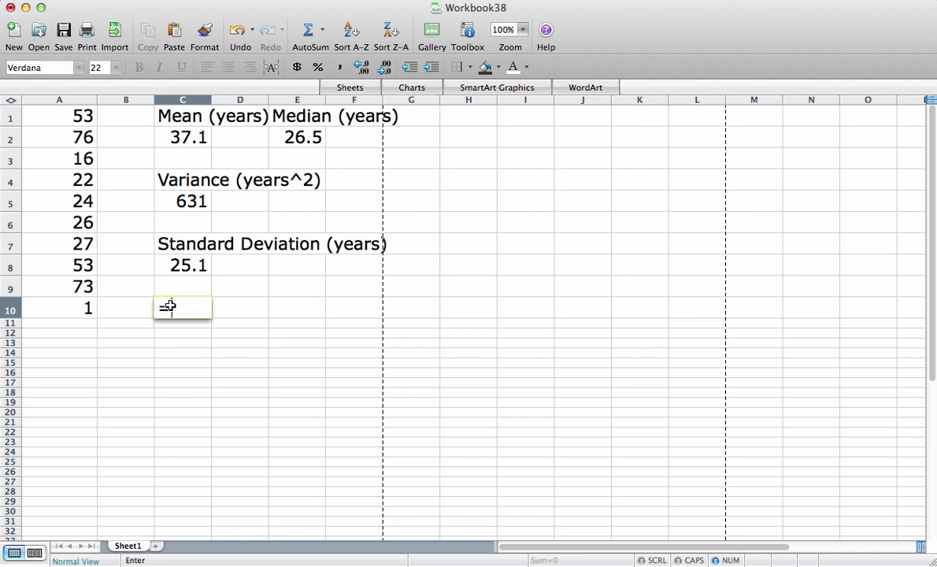
click(173, 265)
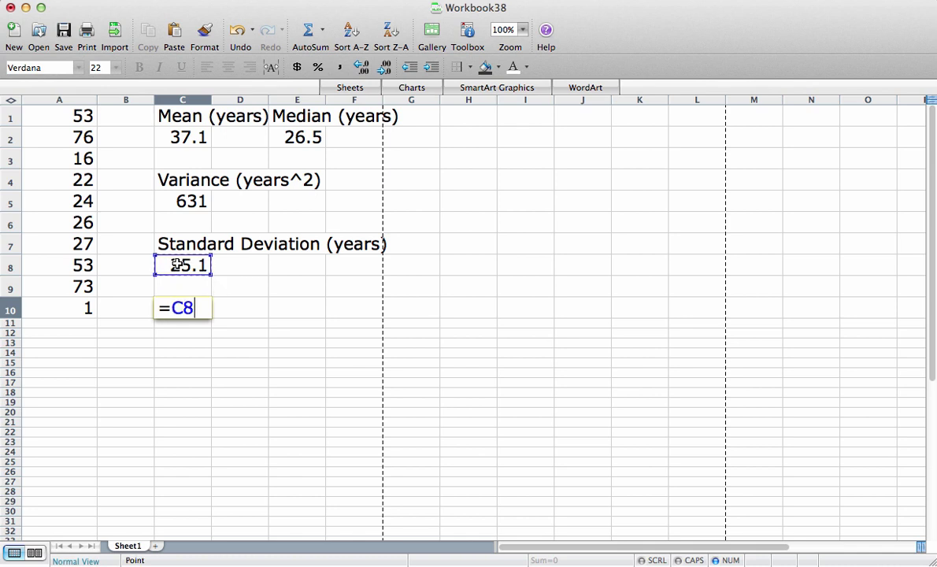
text(^2)
key(Return)
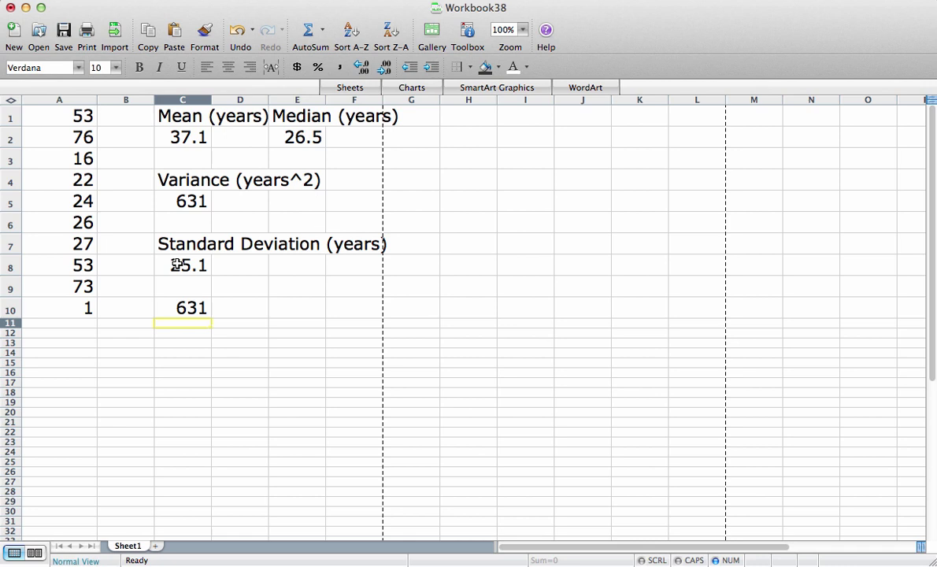